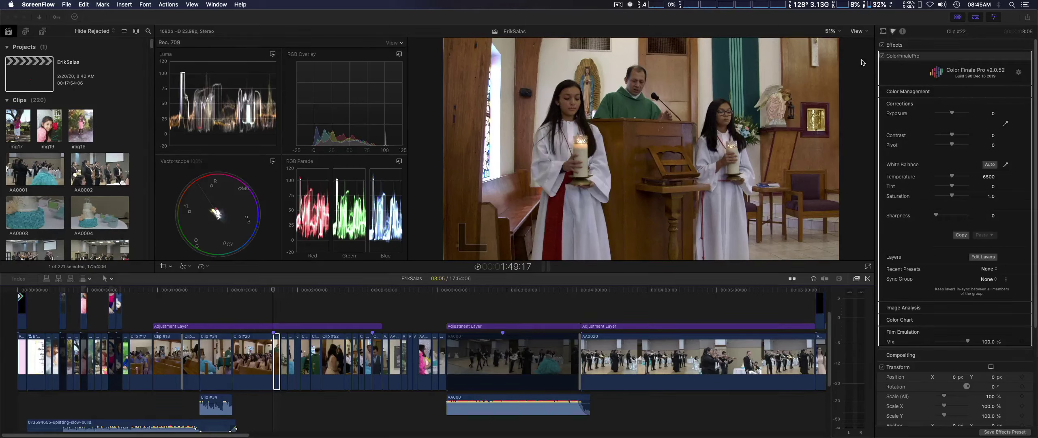
Make Final Cut Pro the active app, showing Clip #22's Color Finale Pro settings
left_click(959, 59)
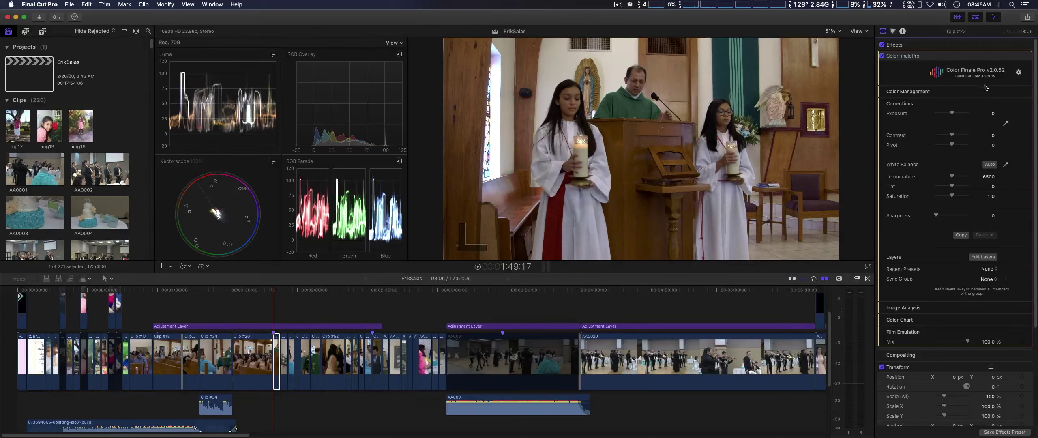
Set Clip #22's Color Management colour profile to Use ACES, leaving Input and Output Space at None
left_click(1018, 93)
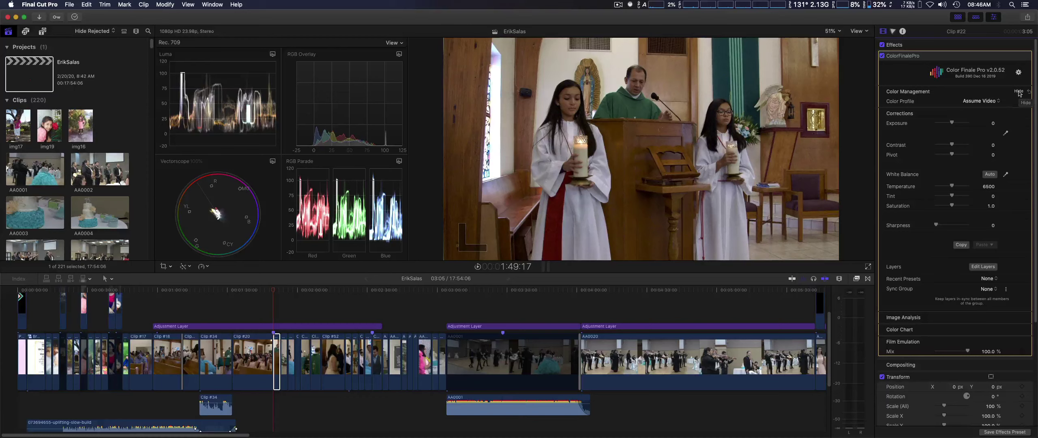
left_click(988, 104)
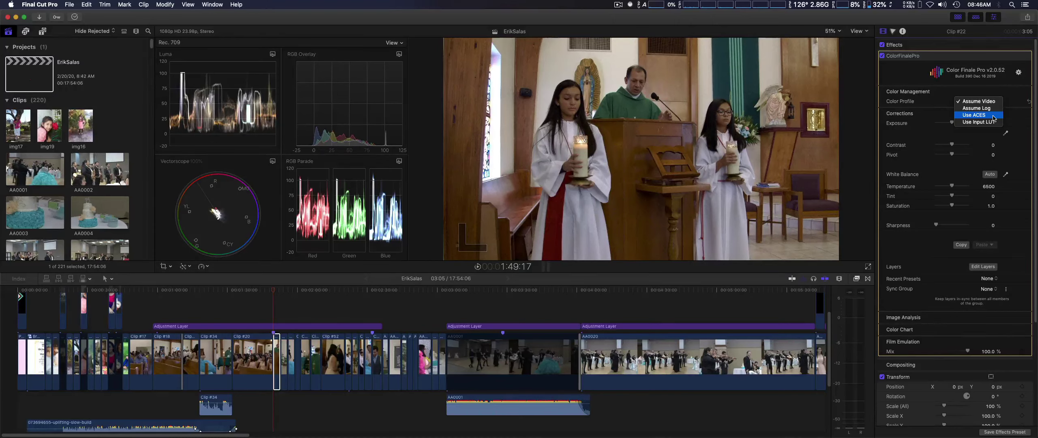
left_click(994, 118)
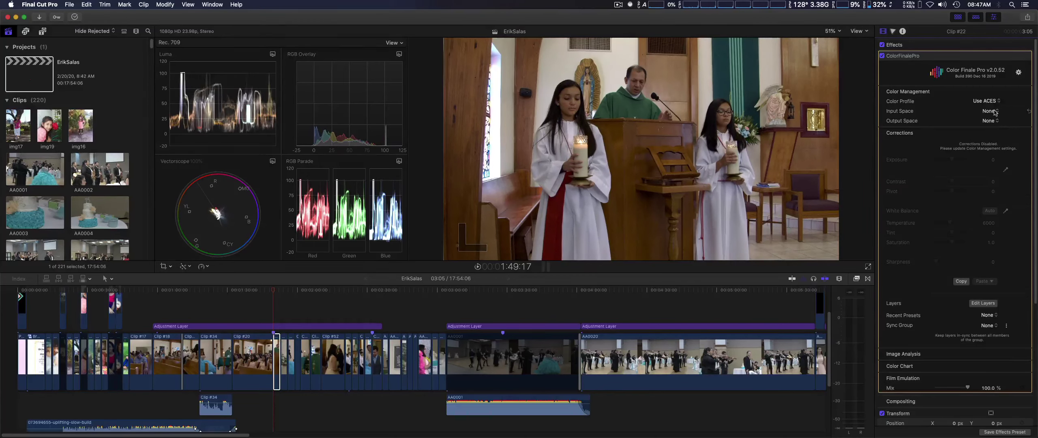
left_click(995, 111)
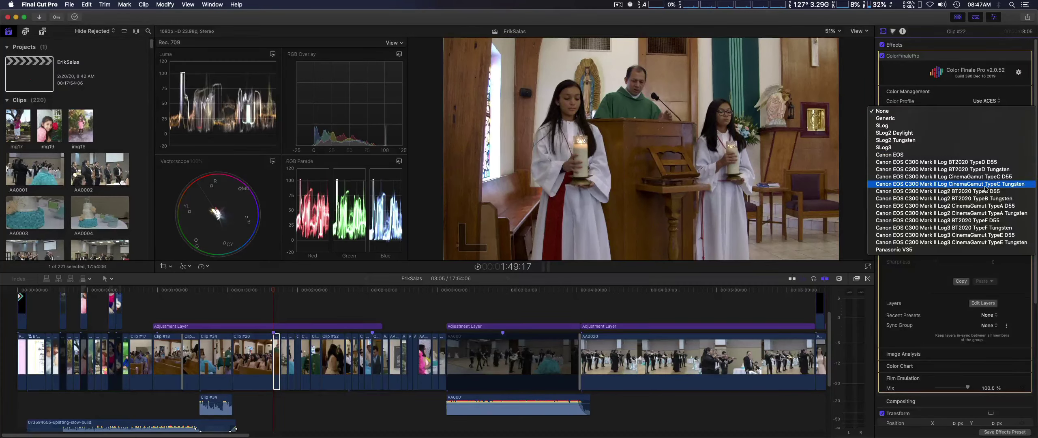
left_click(973, 58)
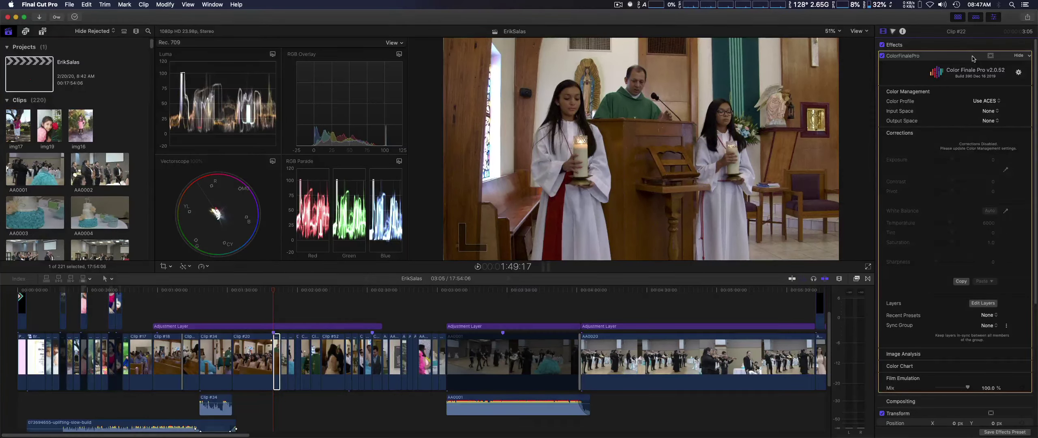
left_click(990, 111)
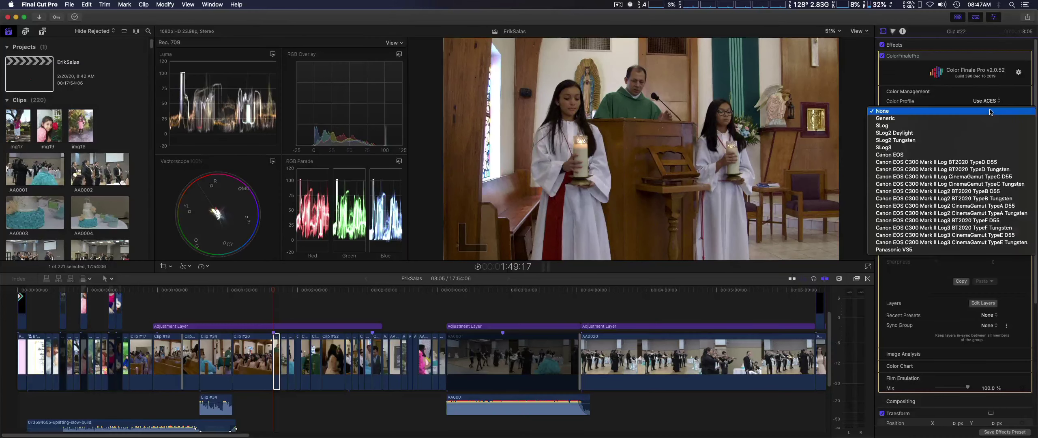
left_click(988, 58)
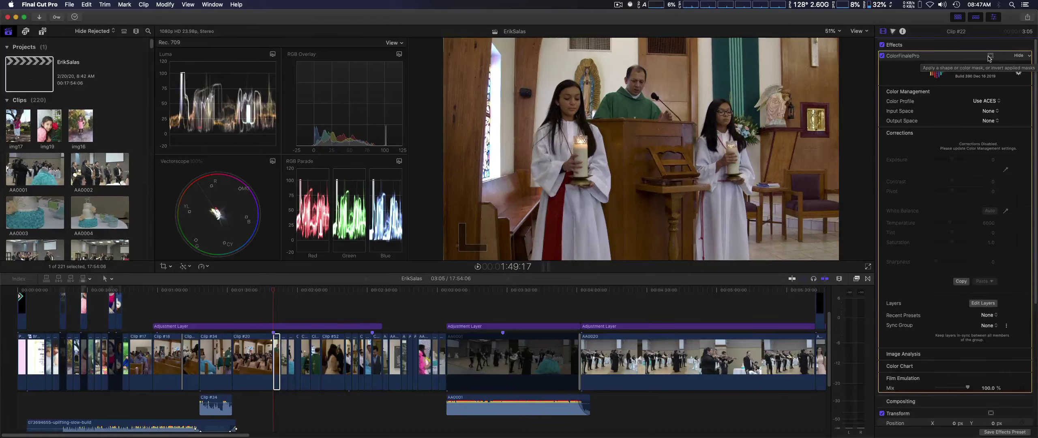
left_click(994, 122)
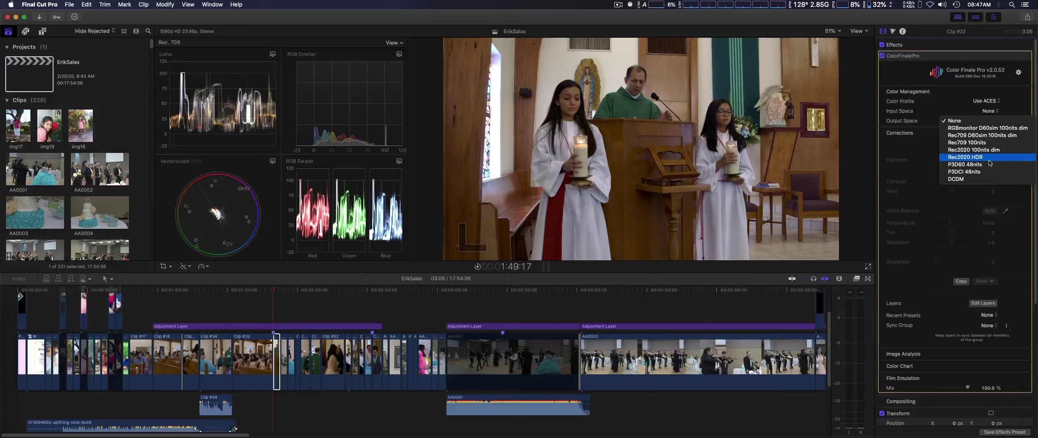
left_click(976, 58)
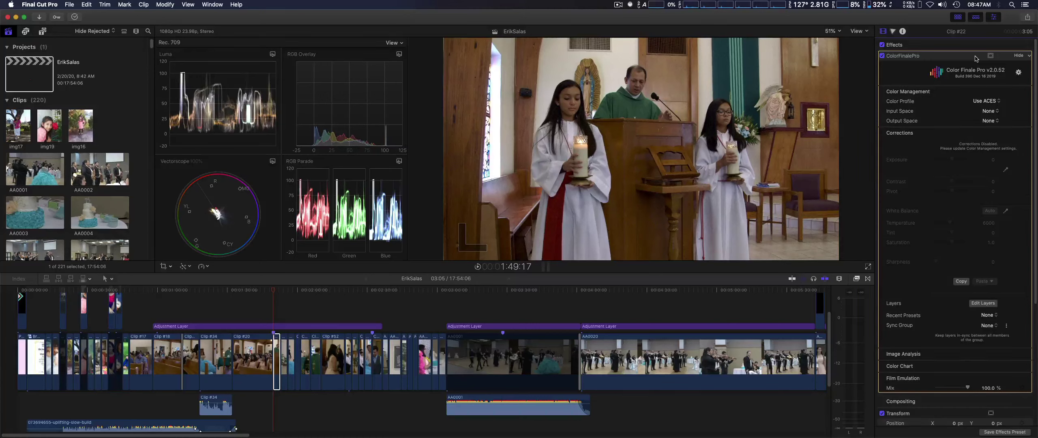
Change Clip #22's Color Profile back to Assume Video to re-enable the basic corrections
left_click(987, 103)
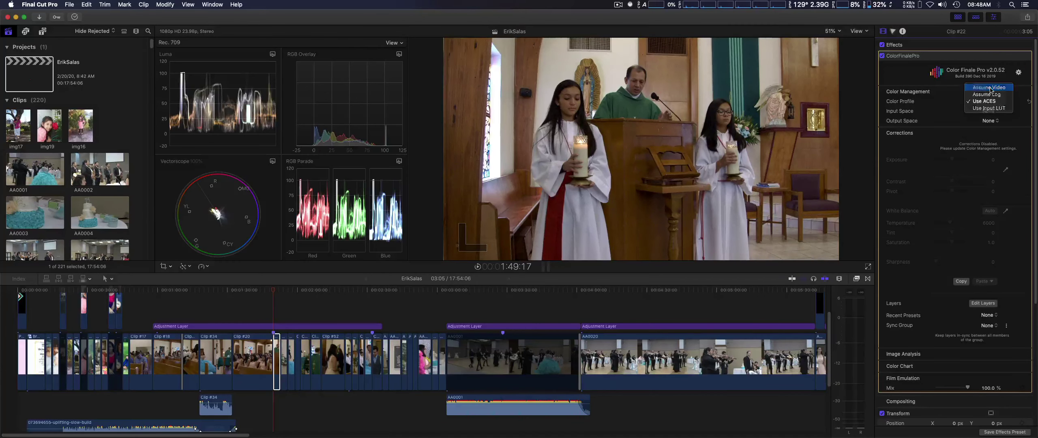
left_click(990, 88)
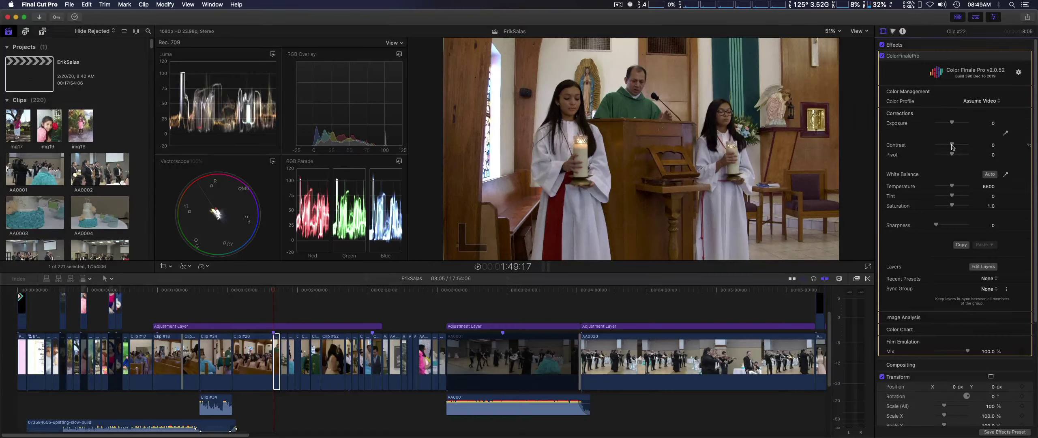
Set Clip #22's Contrast to 10, Pivot to -30 and Sharpness to 18
left_click_drag(953, 147, 955, 147)
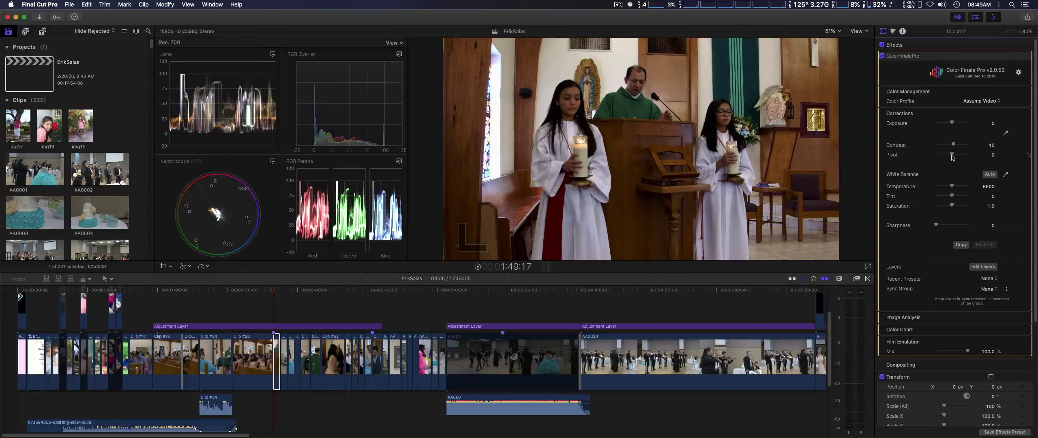
left_click_drag(951, 157, 949, 157)
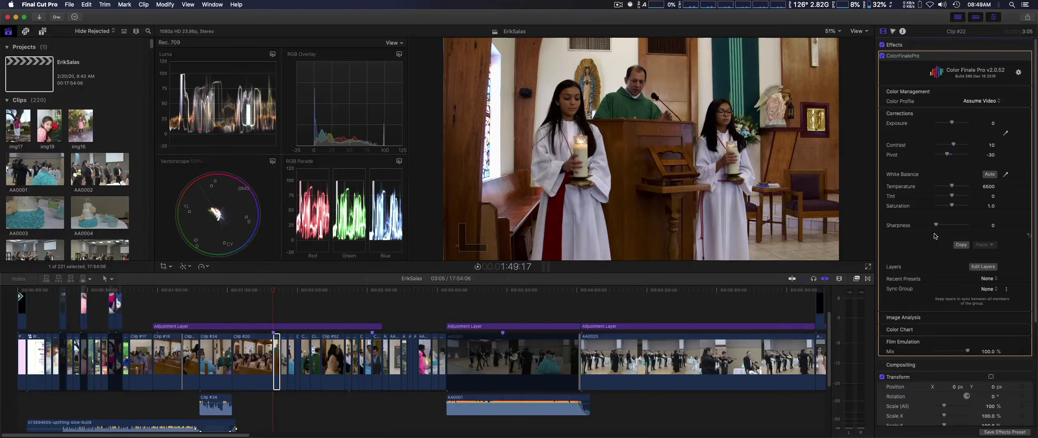
left_click_drag(937, 227, 942, 227)
Add a Color Wheels layer in the Color Finale layer editor and enlarge its window
left_click(992, 267)
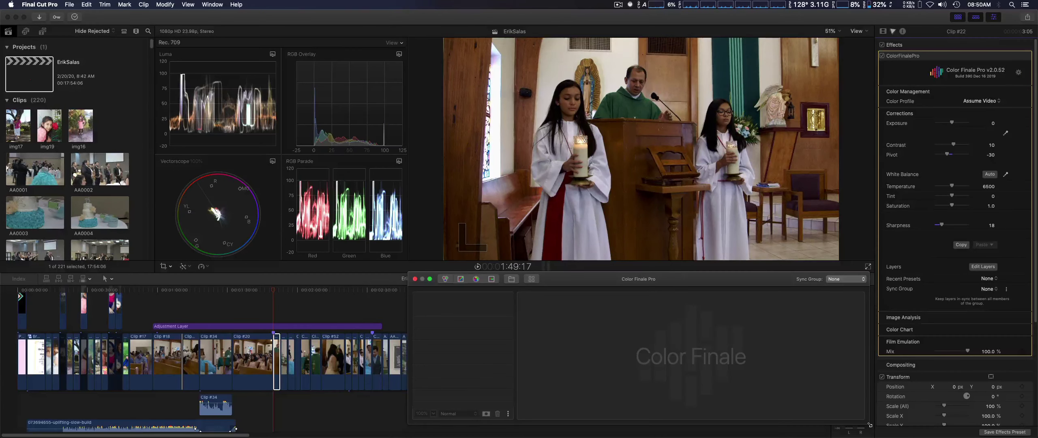
left_click(445, 280)
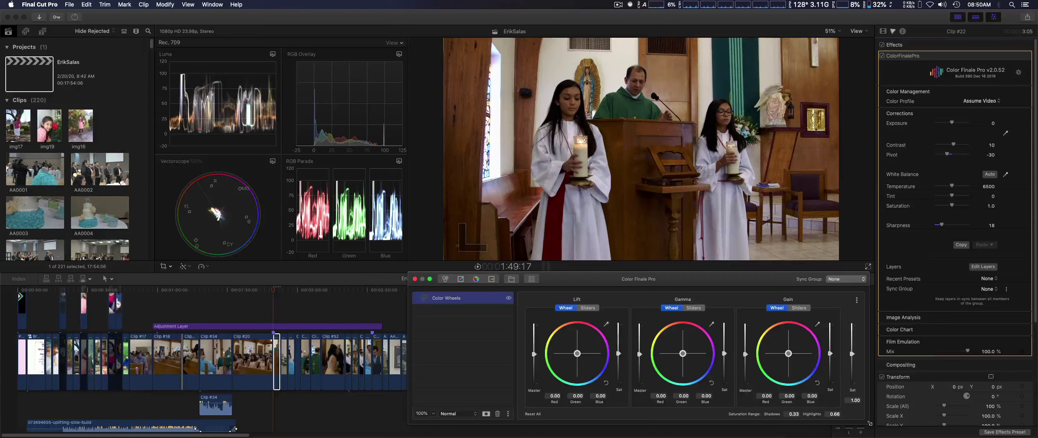
mouse_move(869, 424)
left_mouse_down()
mouse_move(868, 437)
mouse_move(884, 423)
mouse_move(864, 423)
left_mouse_up()
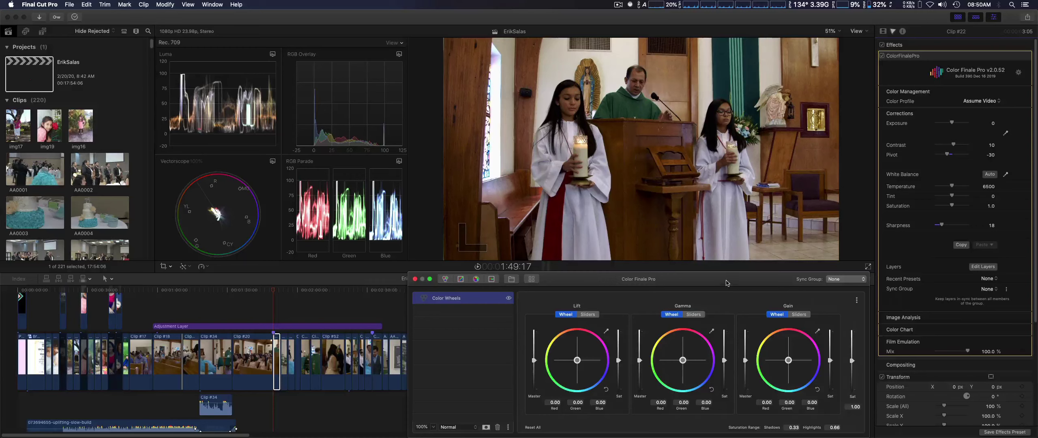
left_click_drag(728, 283, 726, 281)
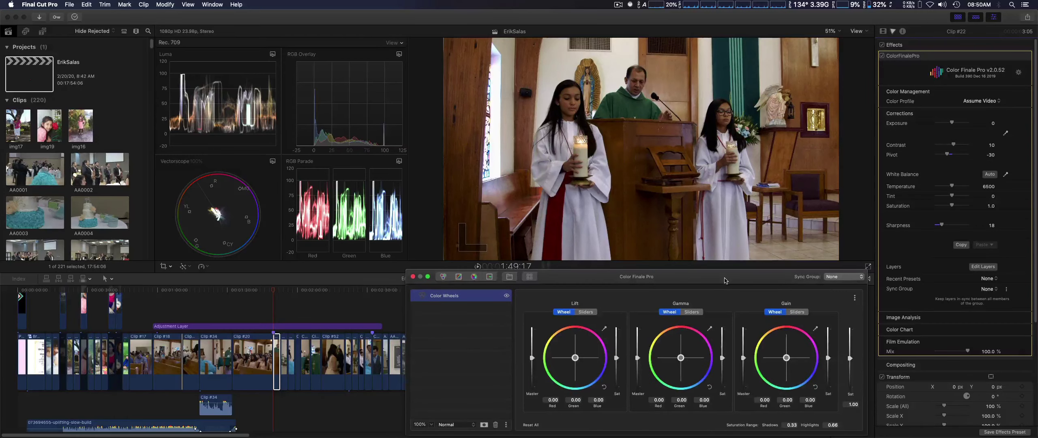
Browse the LUT and preset library without applying anything, then close Color Finale Pro
left_click(529, 276)
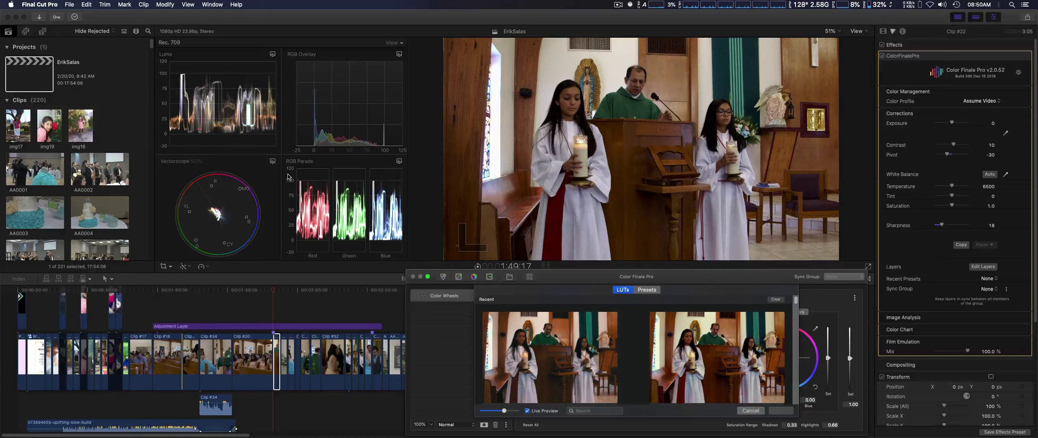
left_click(751, 411)
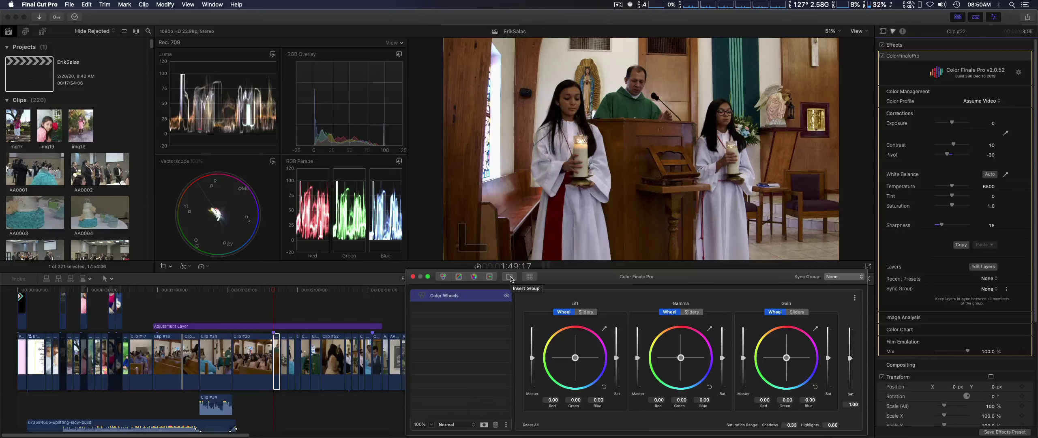
left_click(414, 277)
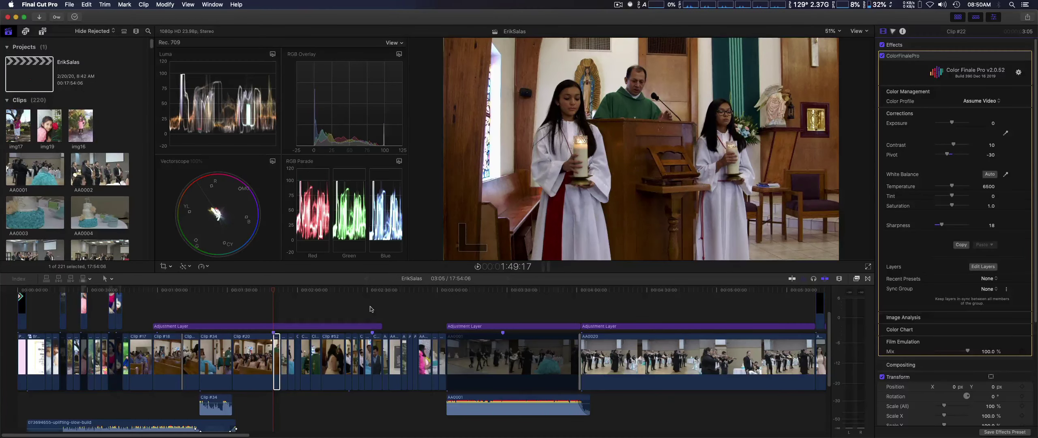
Select Clip #63 in the timeline and expand its Color Finale Image Analysis section
left_click(371, 309)
left_click(376, 351)
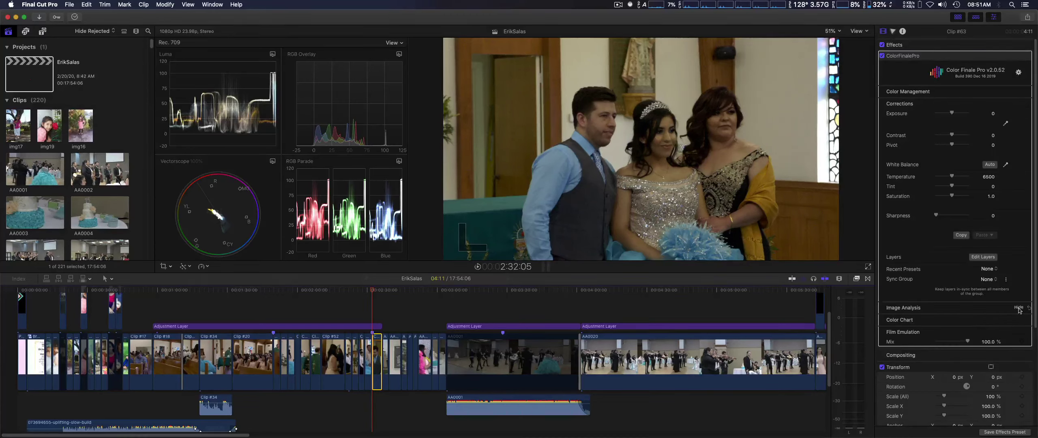
left_click(1019, 308)
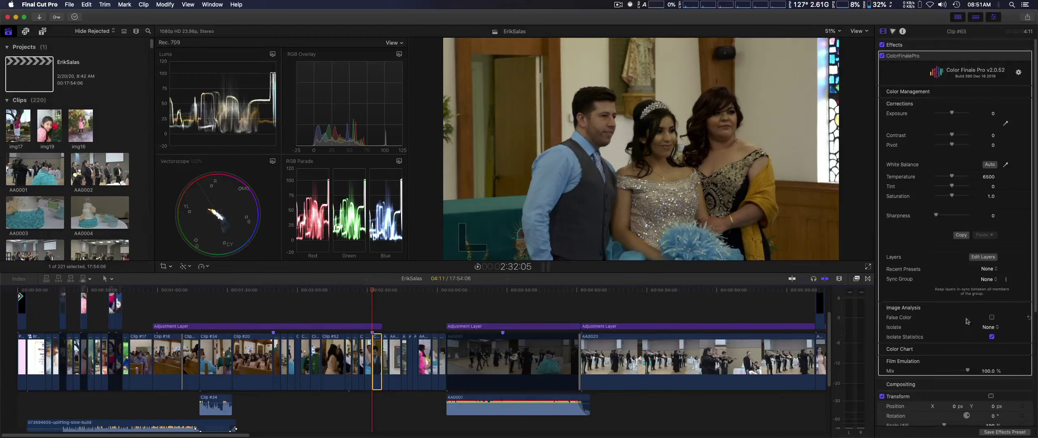
left_click(992, 319)
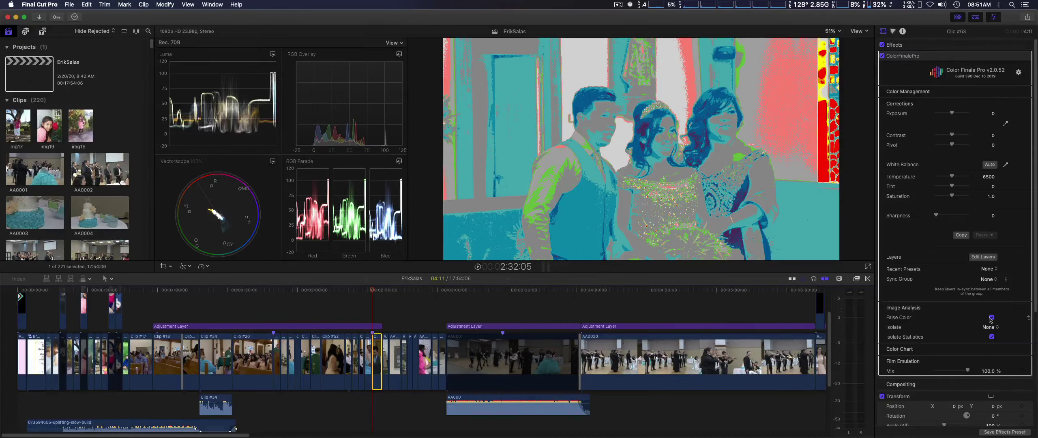
left_click(993, 319)
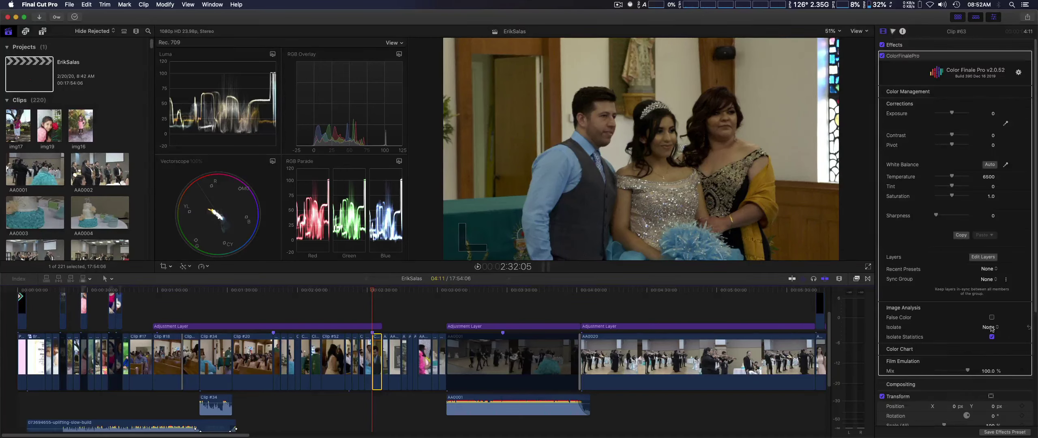
Isolate an ellipse sized over the man's face and show a single enlarged vectorscope
left_click(992, 328)
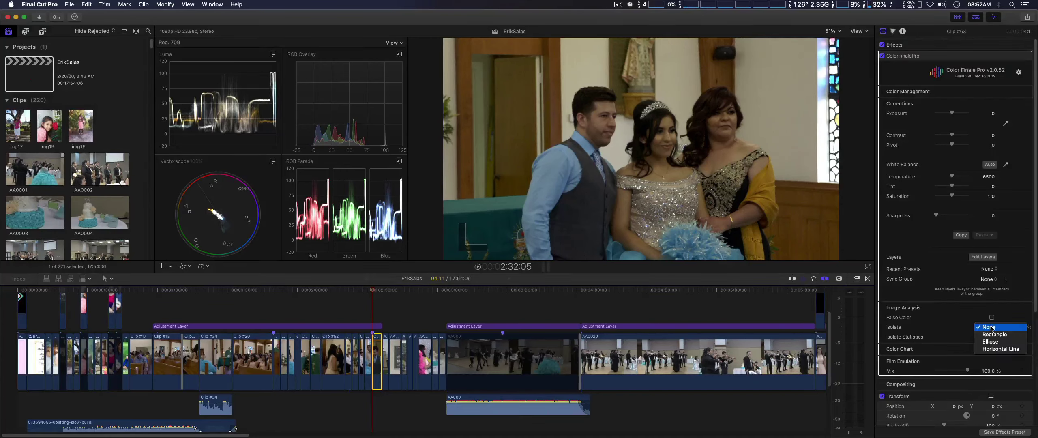
left_click(1016, 342)
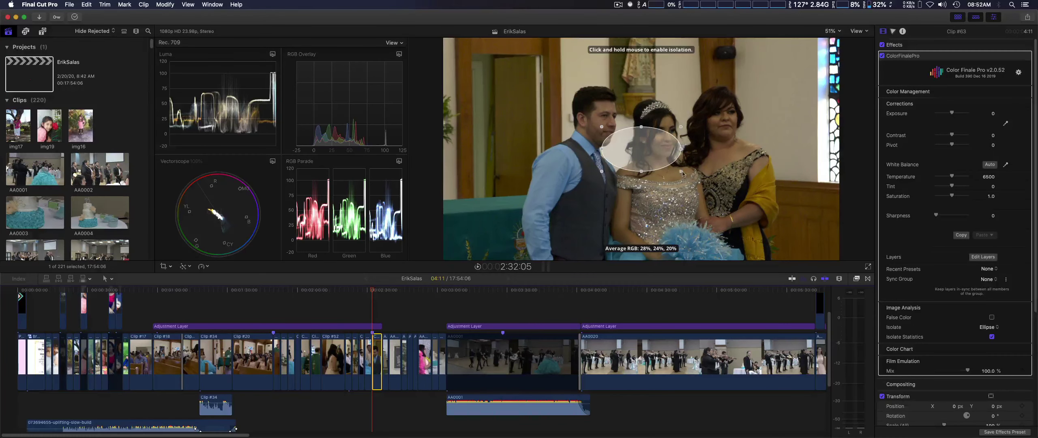
left_click_drag(681, 172, 607, 129)
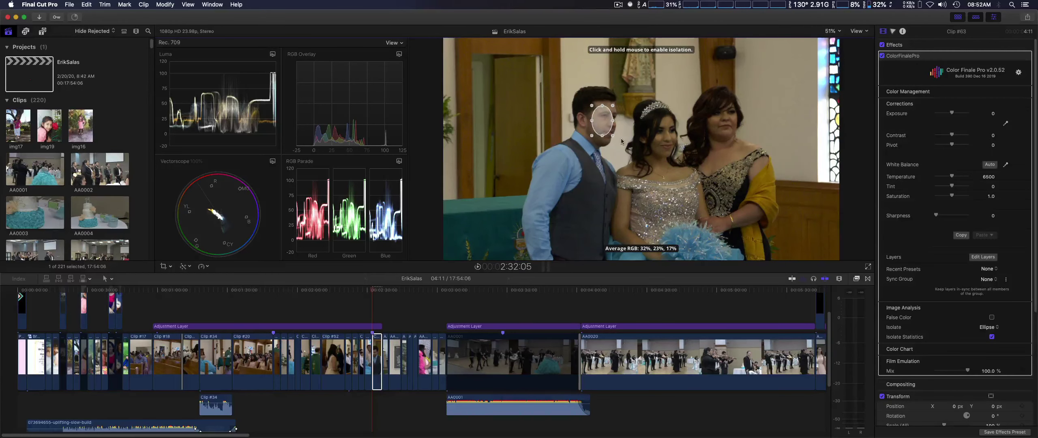
left_click(400, 43)
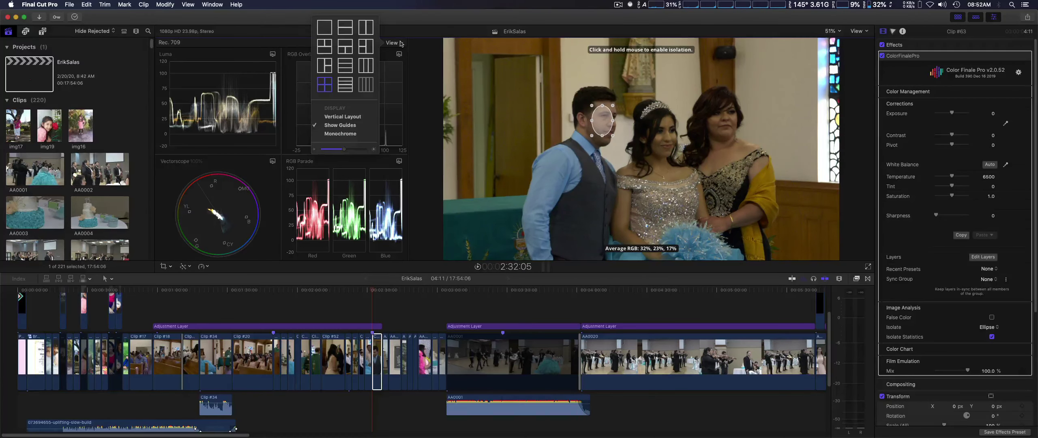
left_click(324, 27)
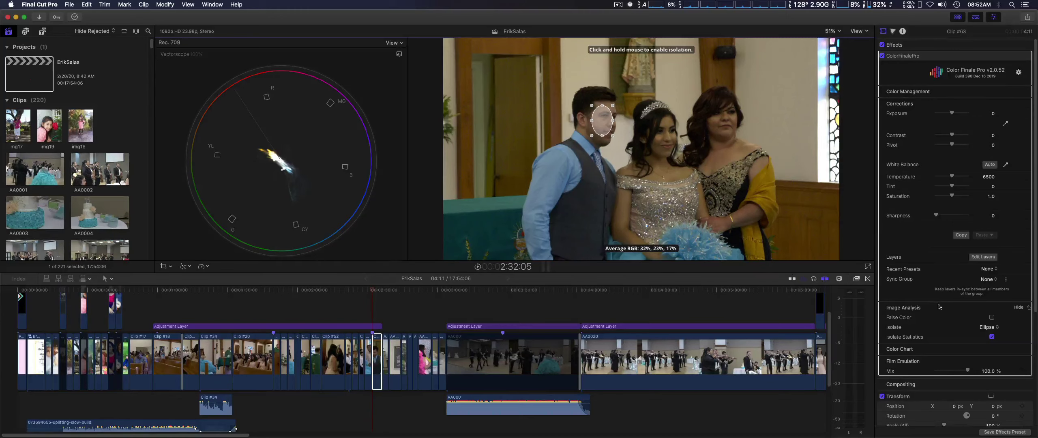
Add a 6 Vectors layer nudging yellow hue to 0.058, toggle it to compare, then close
left_click(993, 257)
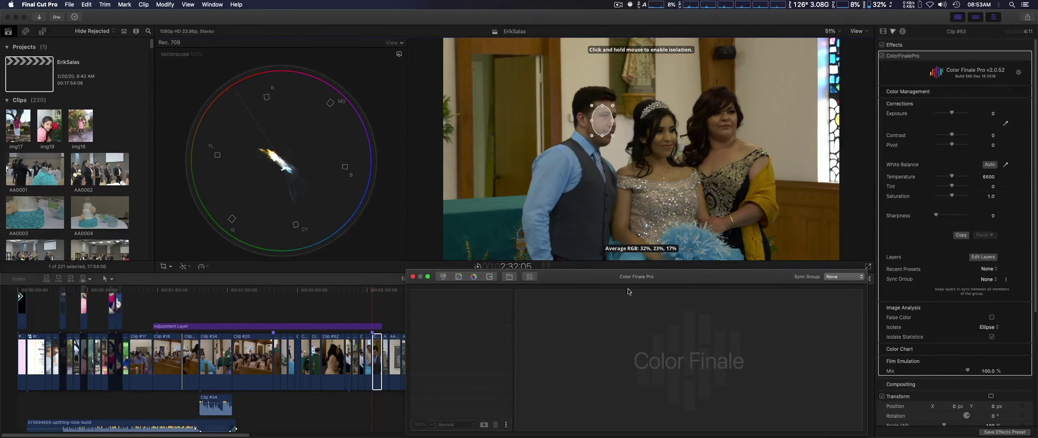
left_click(475, 277)
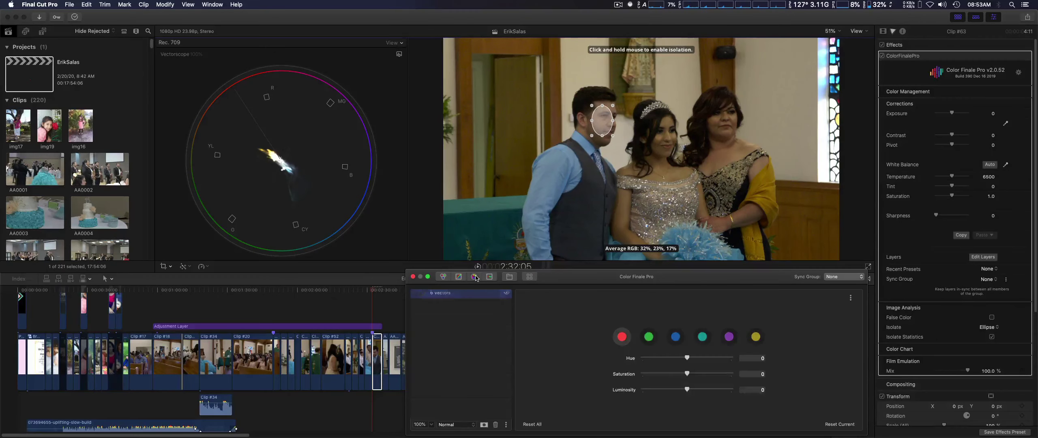
left_click(622, 335)
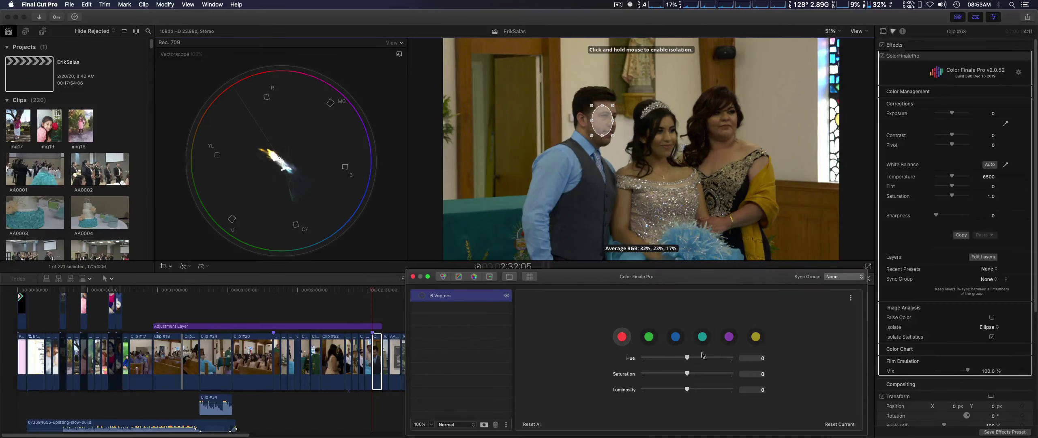
left_click(755, 337)
left_click_drag(687, 358, 689, 359)
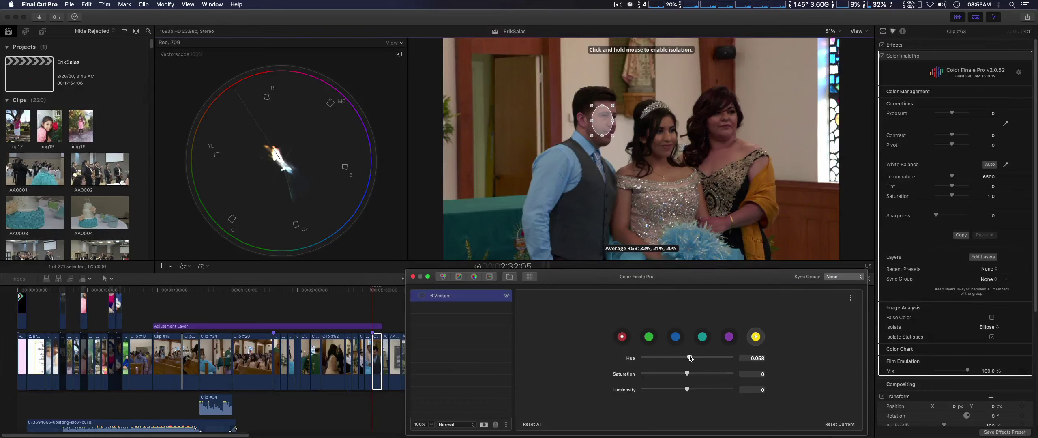
left_click(507, 297)
left_click(508, 296)
left_click(507, 298)
left_click(507, 297)
left_click(413, 277)
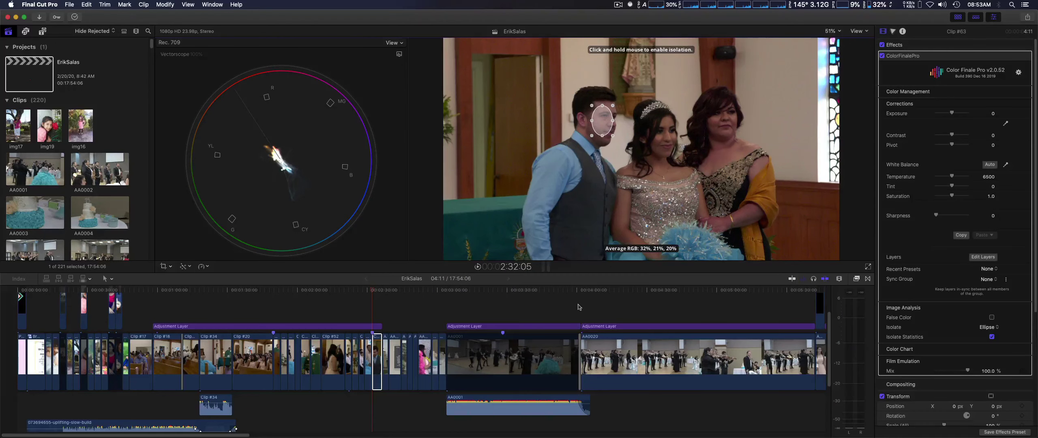
Expand Clip #63's Film Emulation settings and review the grain controls, leaving grain disabled
mouse_move(1018, 361)
left_click(1018, 361)
scroll(1014, 355, "down", 3)
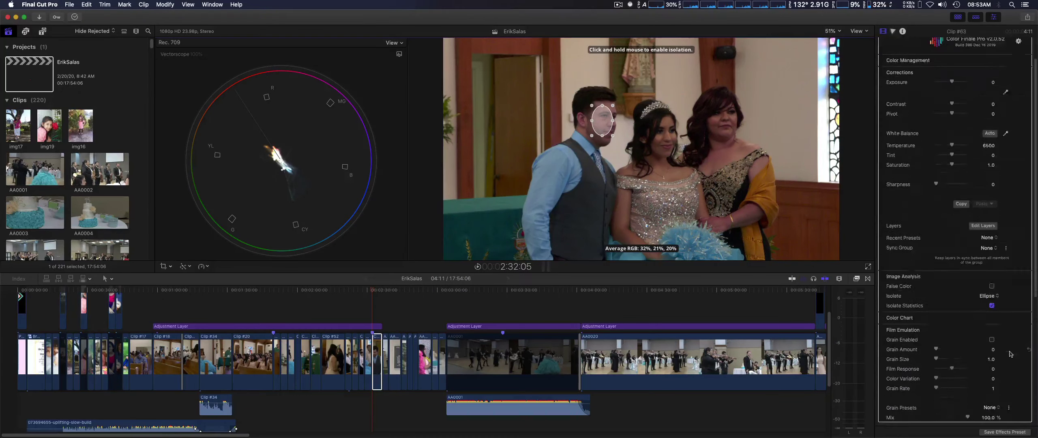
mouse_move(1016, 303)
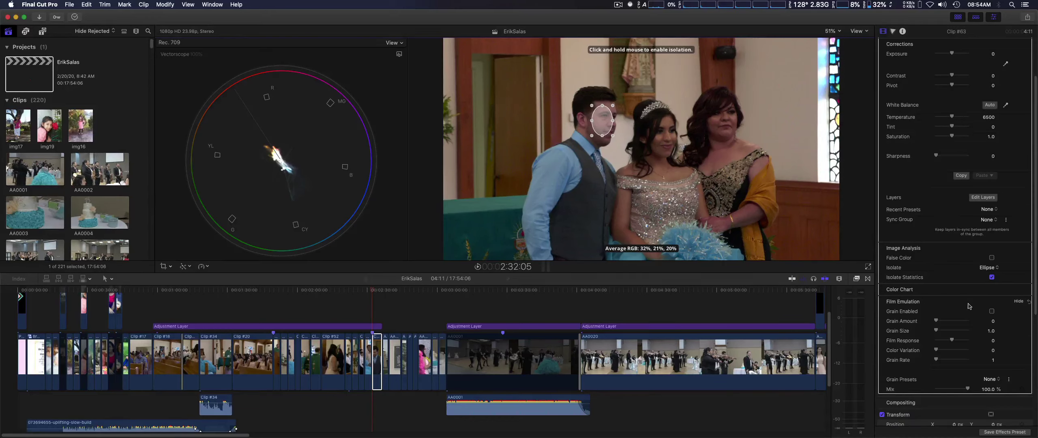
scroll(968, 305, "up", 3)
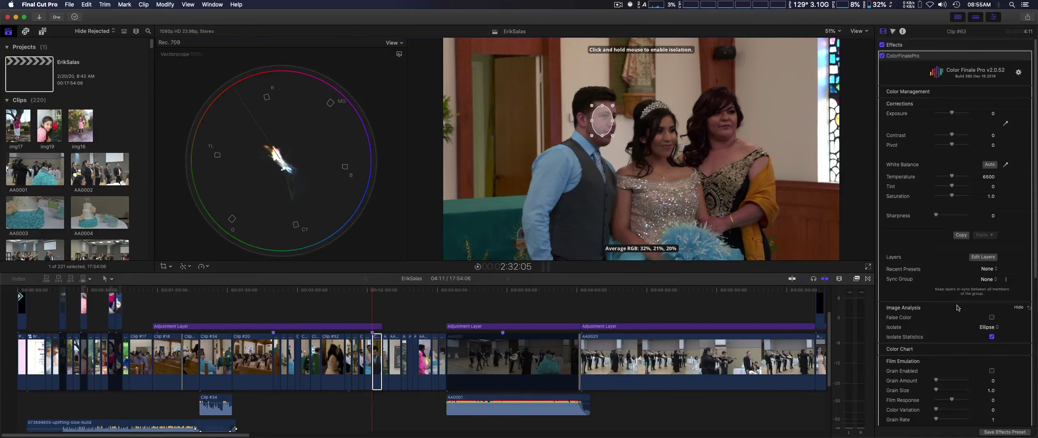
Set Image Analysis Isolate back to None, removing the face ellipse and RGB readout
left_click(990, 329)
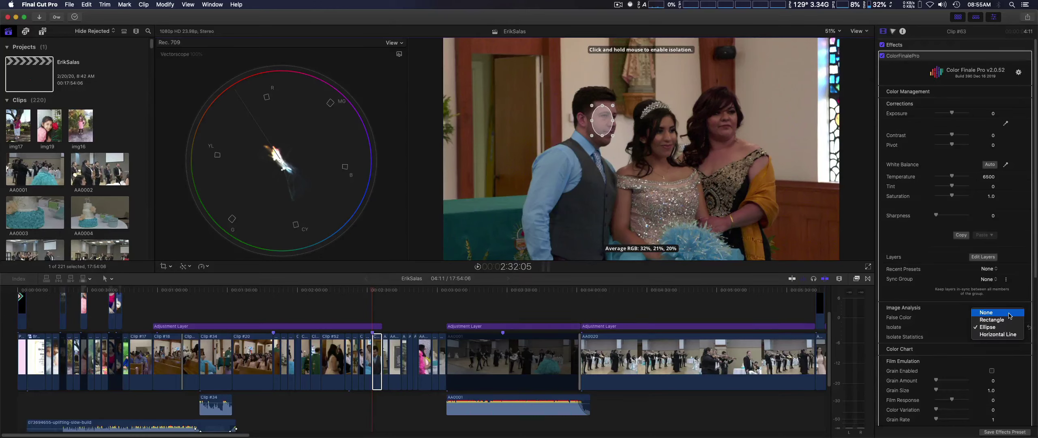
left_click(1010, 314)
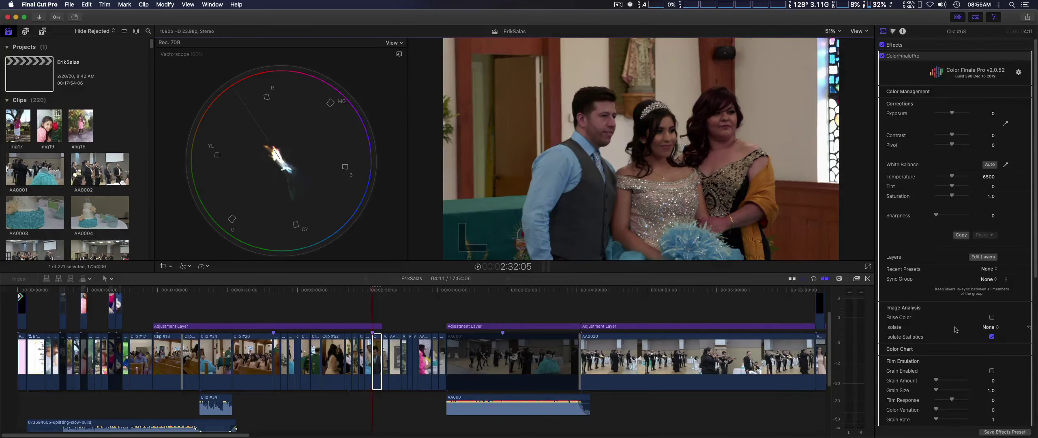